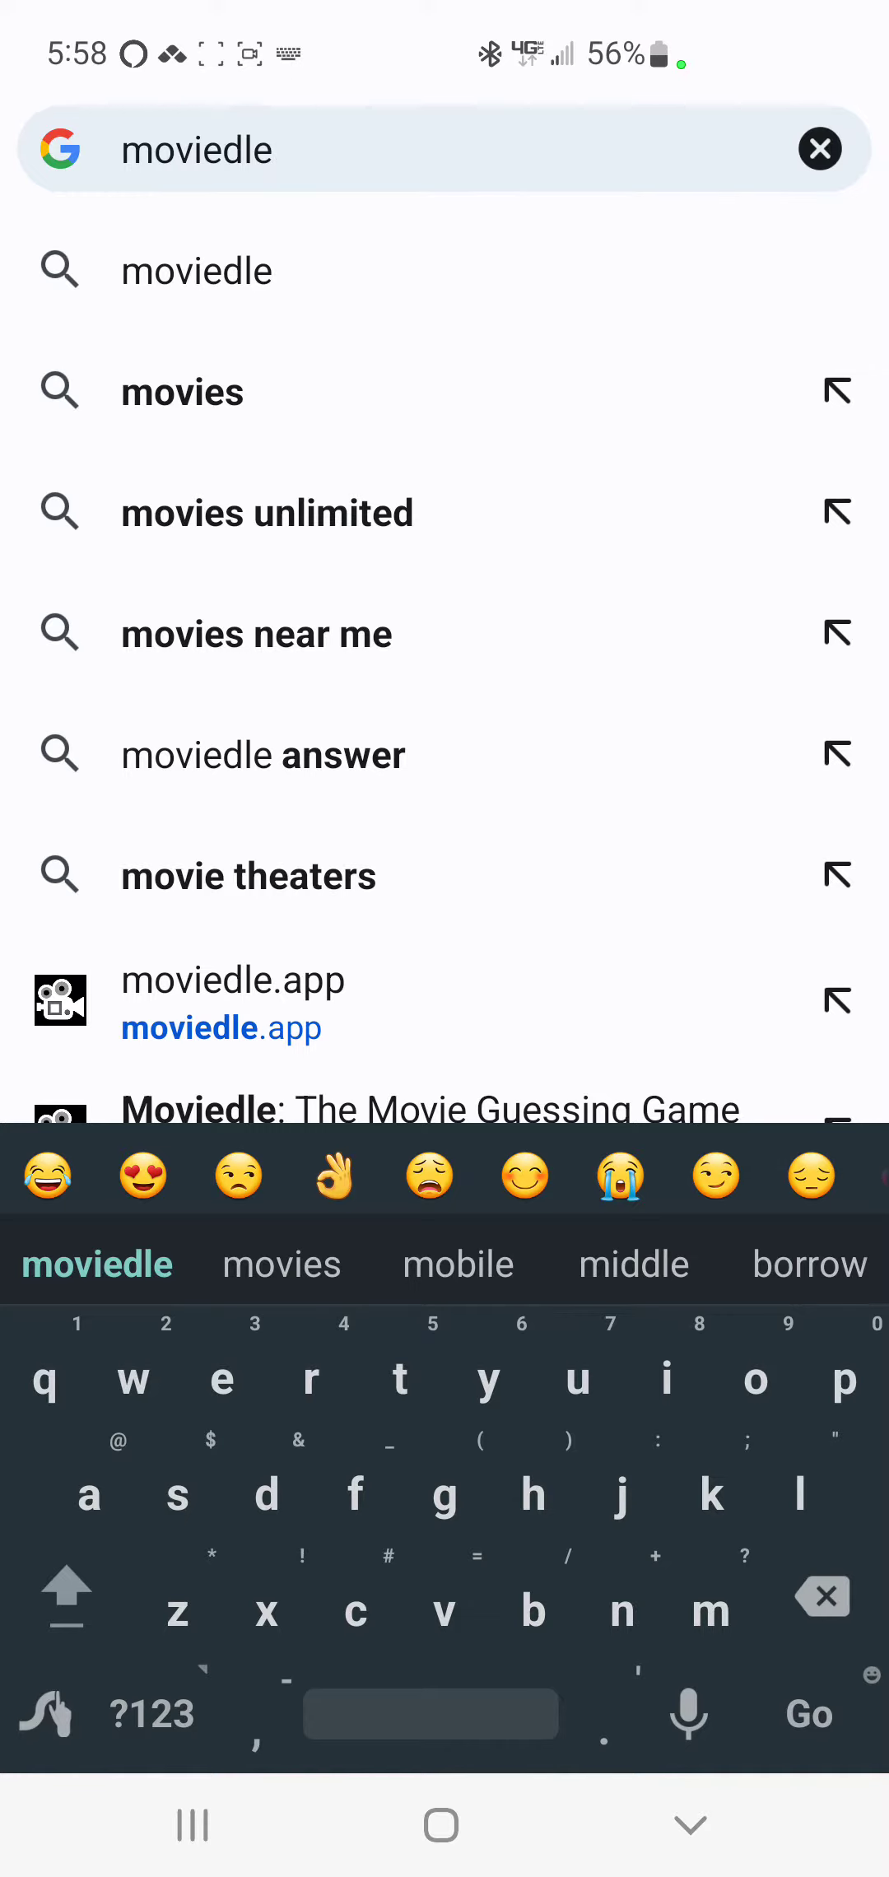
# Open moviedle.app from the Chrome search suggestions for 'moviedle'
pyautogui.click(232, 1003)
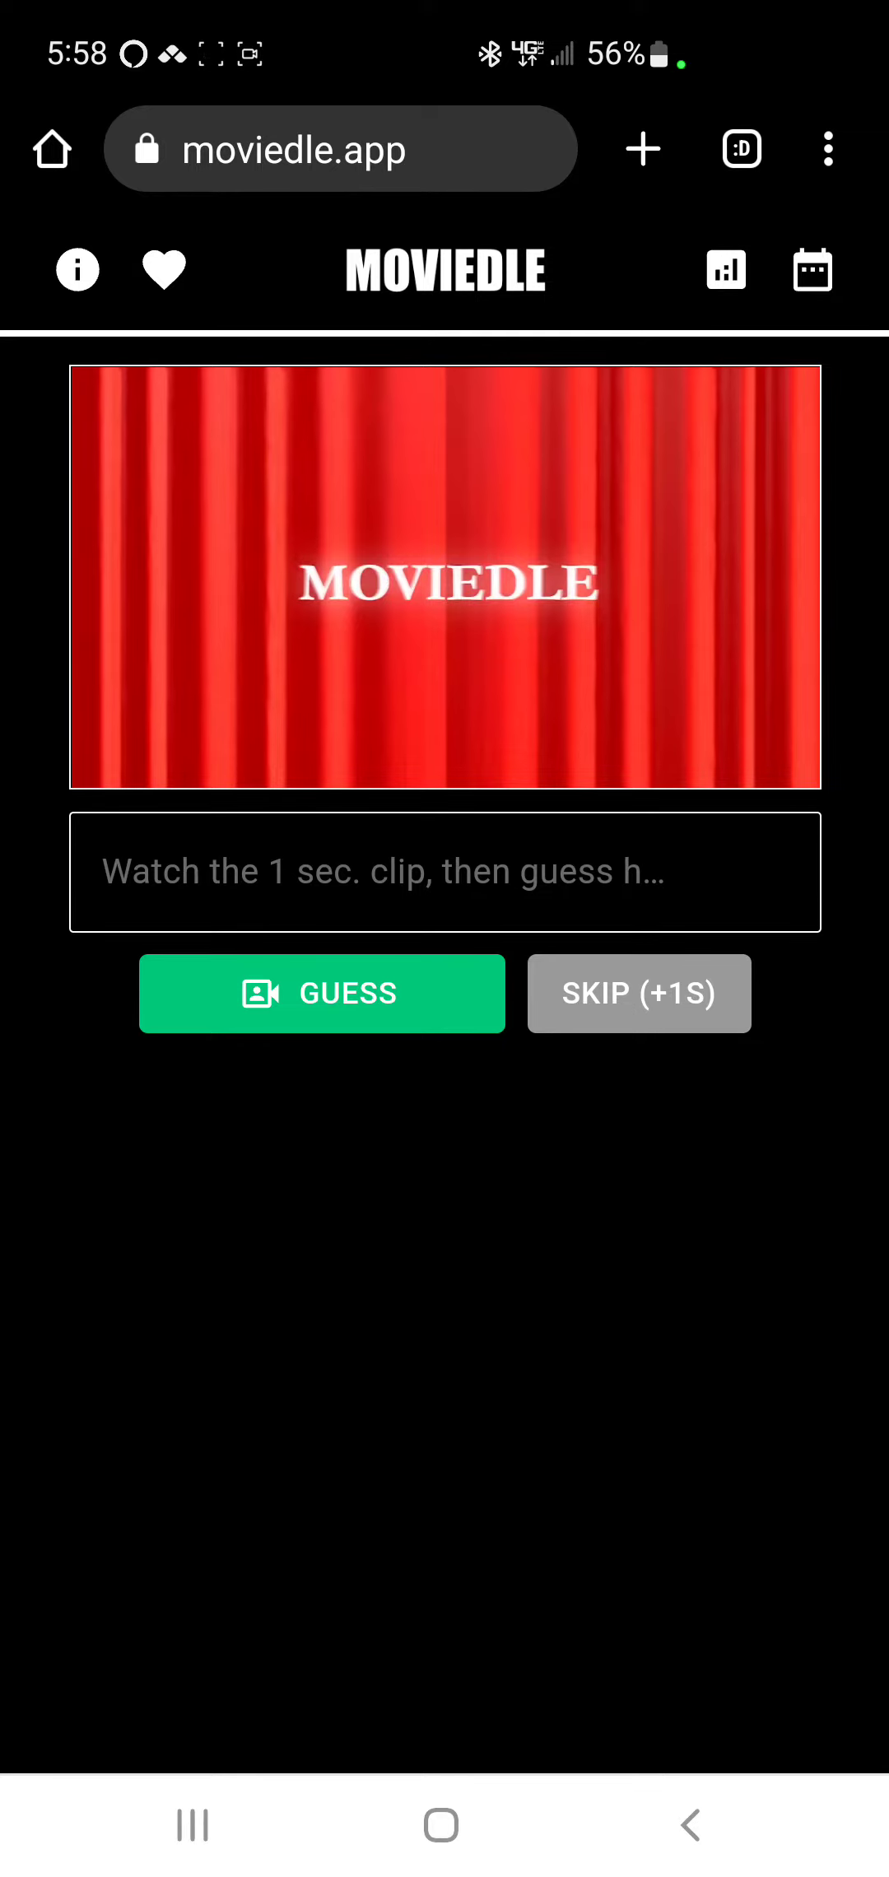
# Submit 'The Descendants' as the first guess, which is marked wrong
pyautogui.click(381, 881)
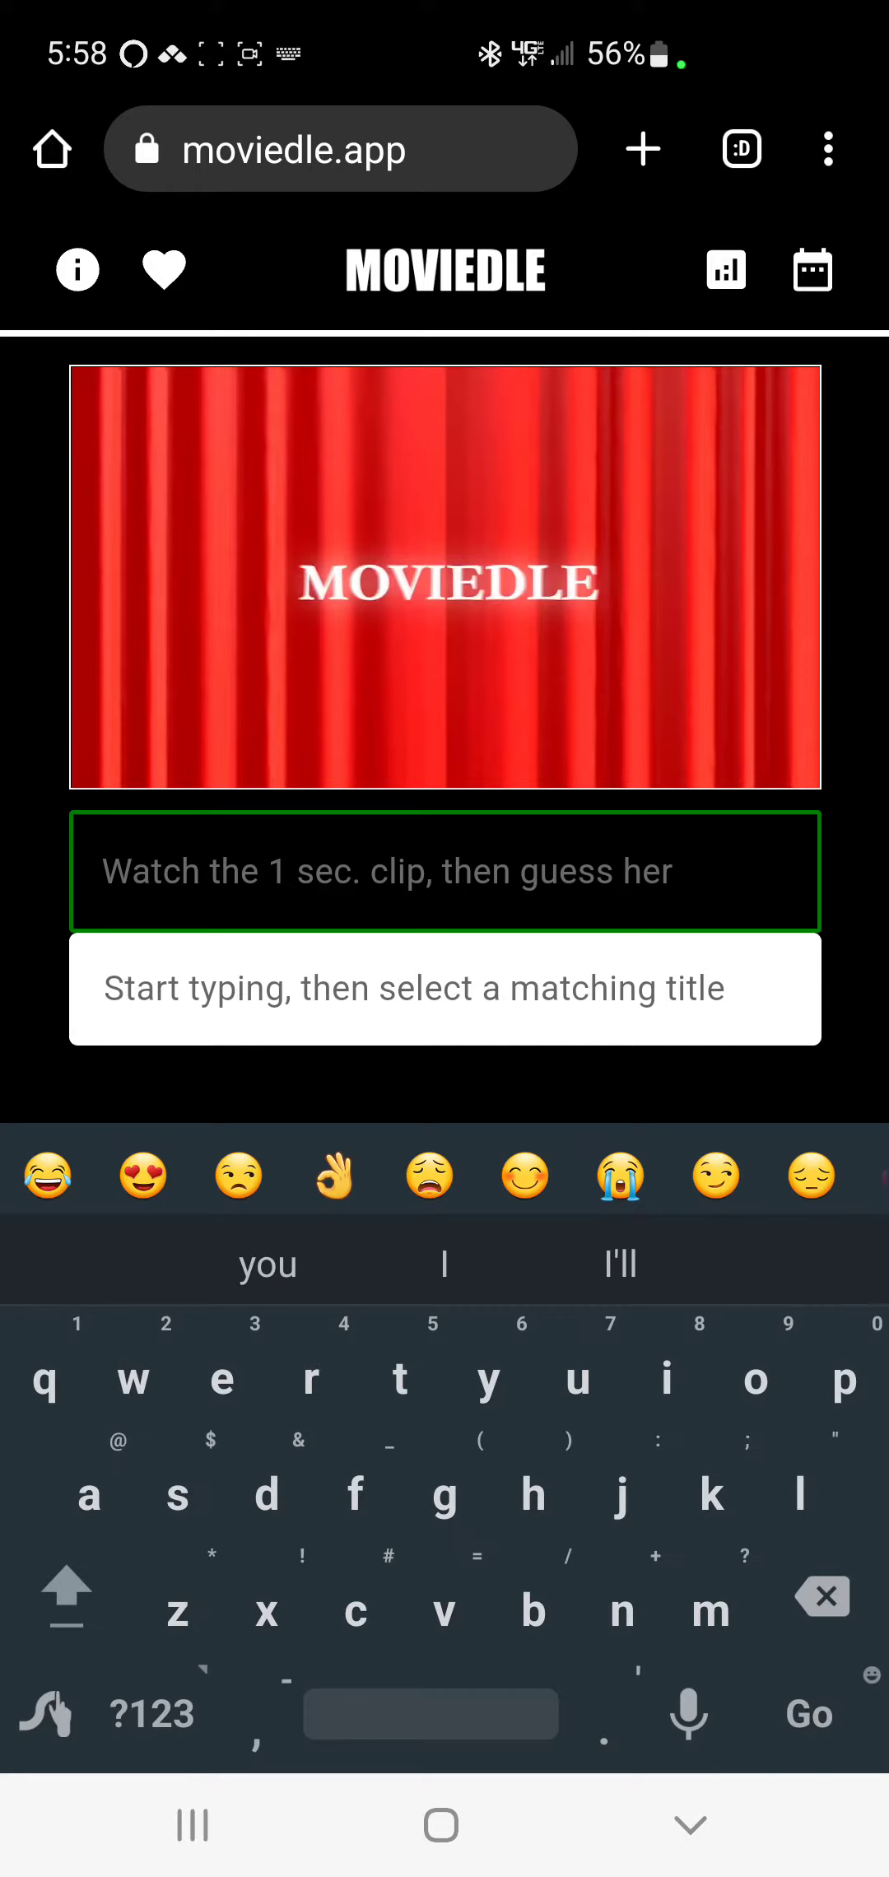
pyautogui.write('the')
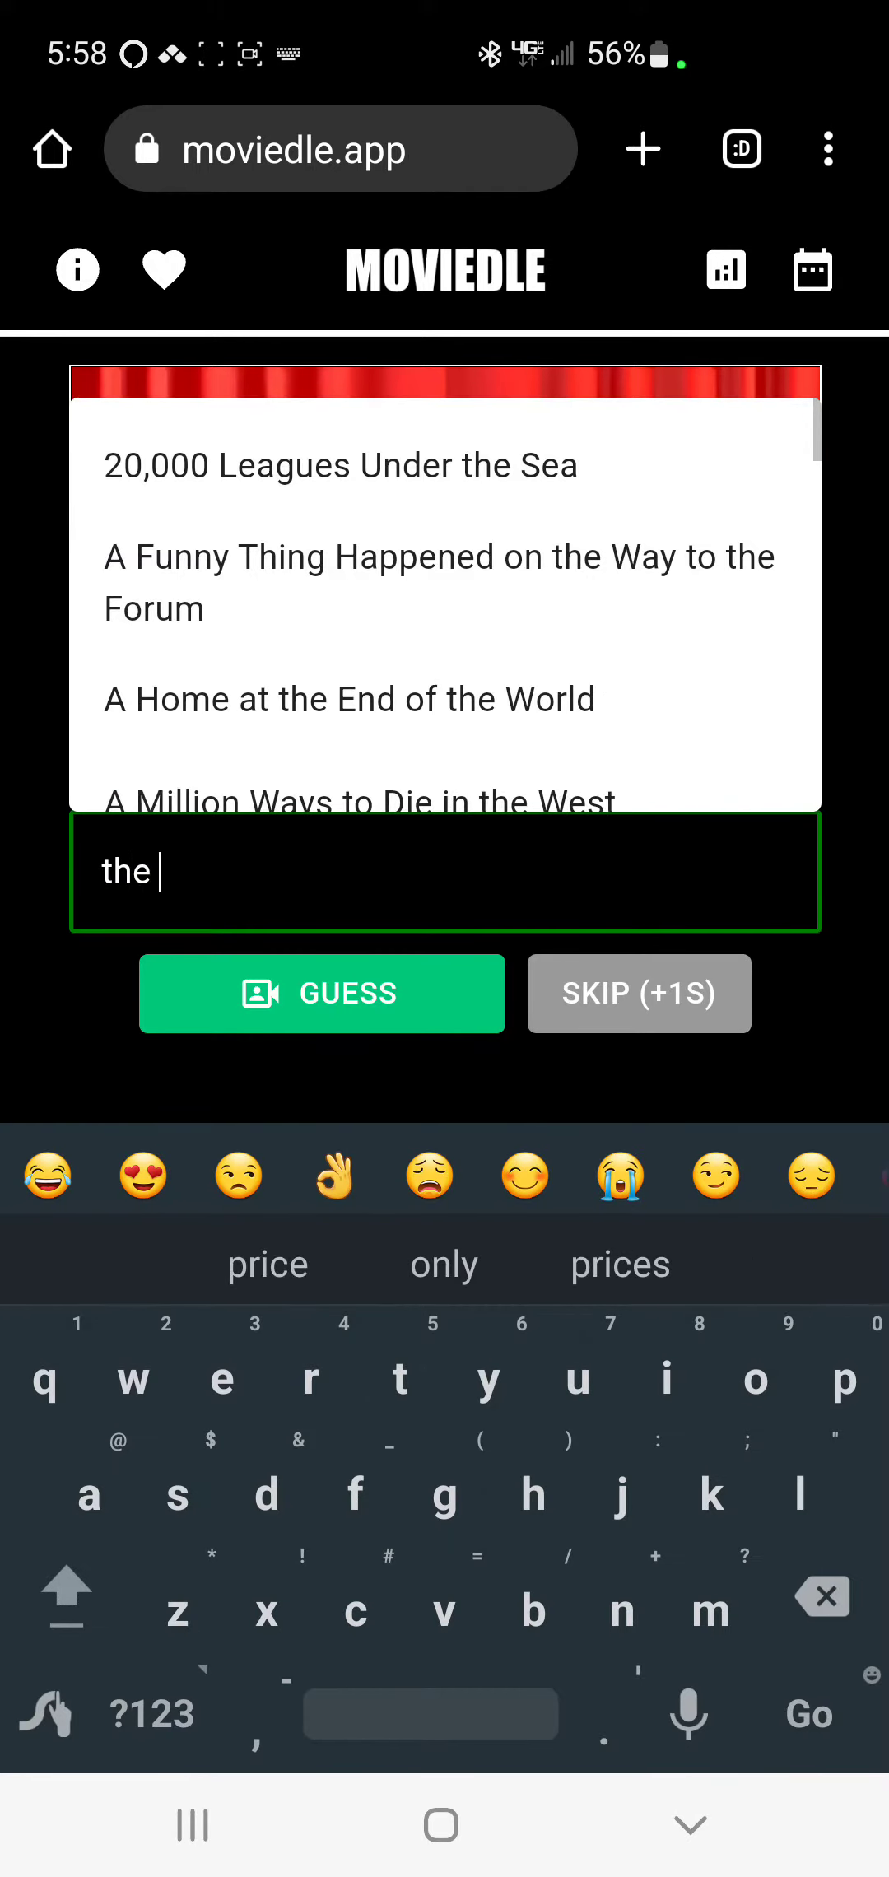
pyautogui.write(' des')
pyautogui.click(445, 1001)
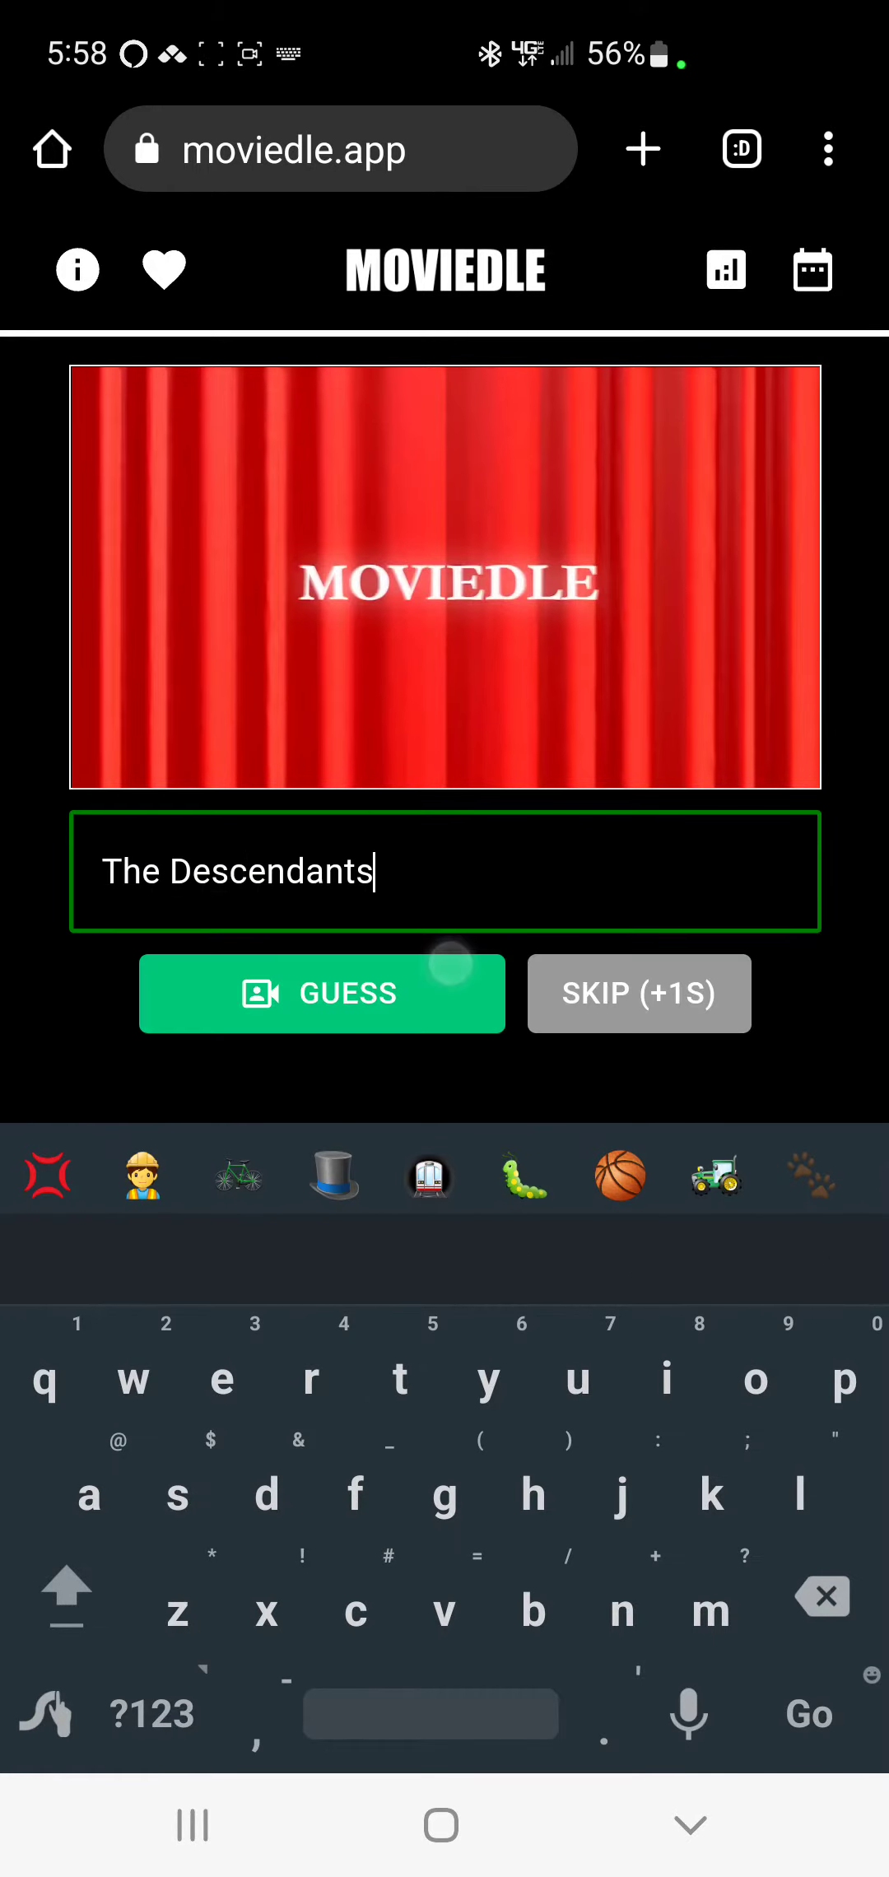
pyautogui.click(323, 993)
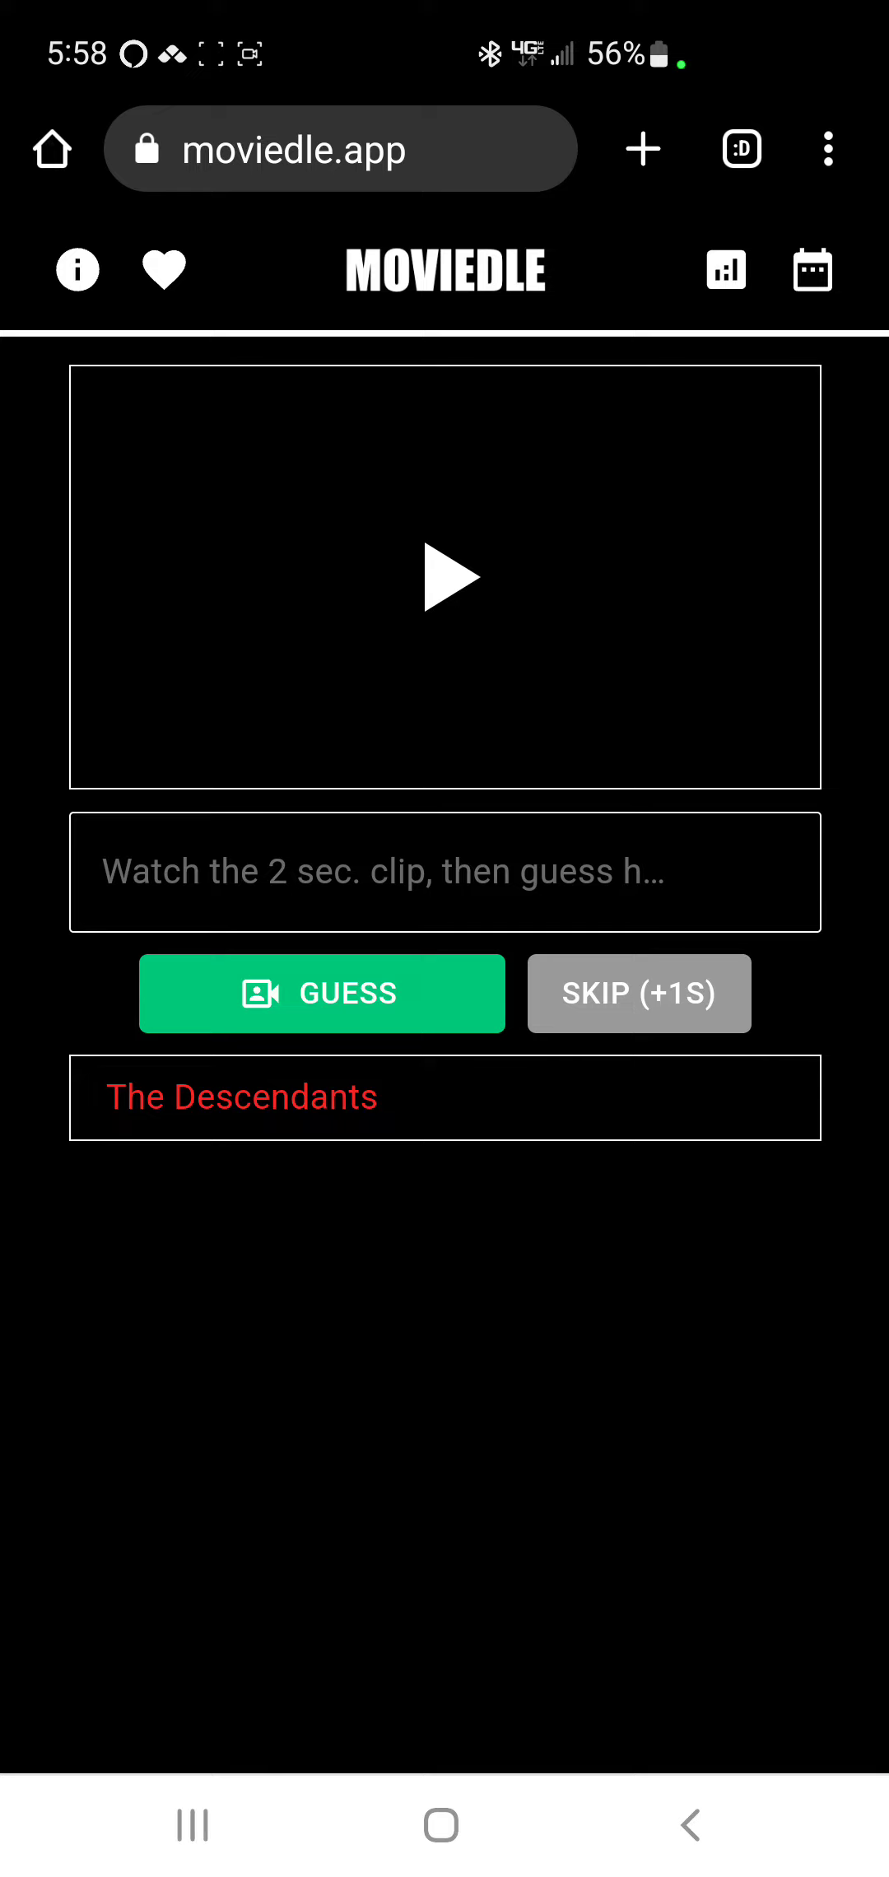
# Play the 2-second clip, then guess 'Mamma Mia!' to solve the puzzle in two tries
pyautogui.click(449, 578)
pyautogui.click(501, 608)
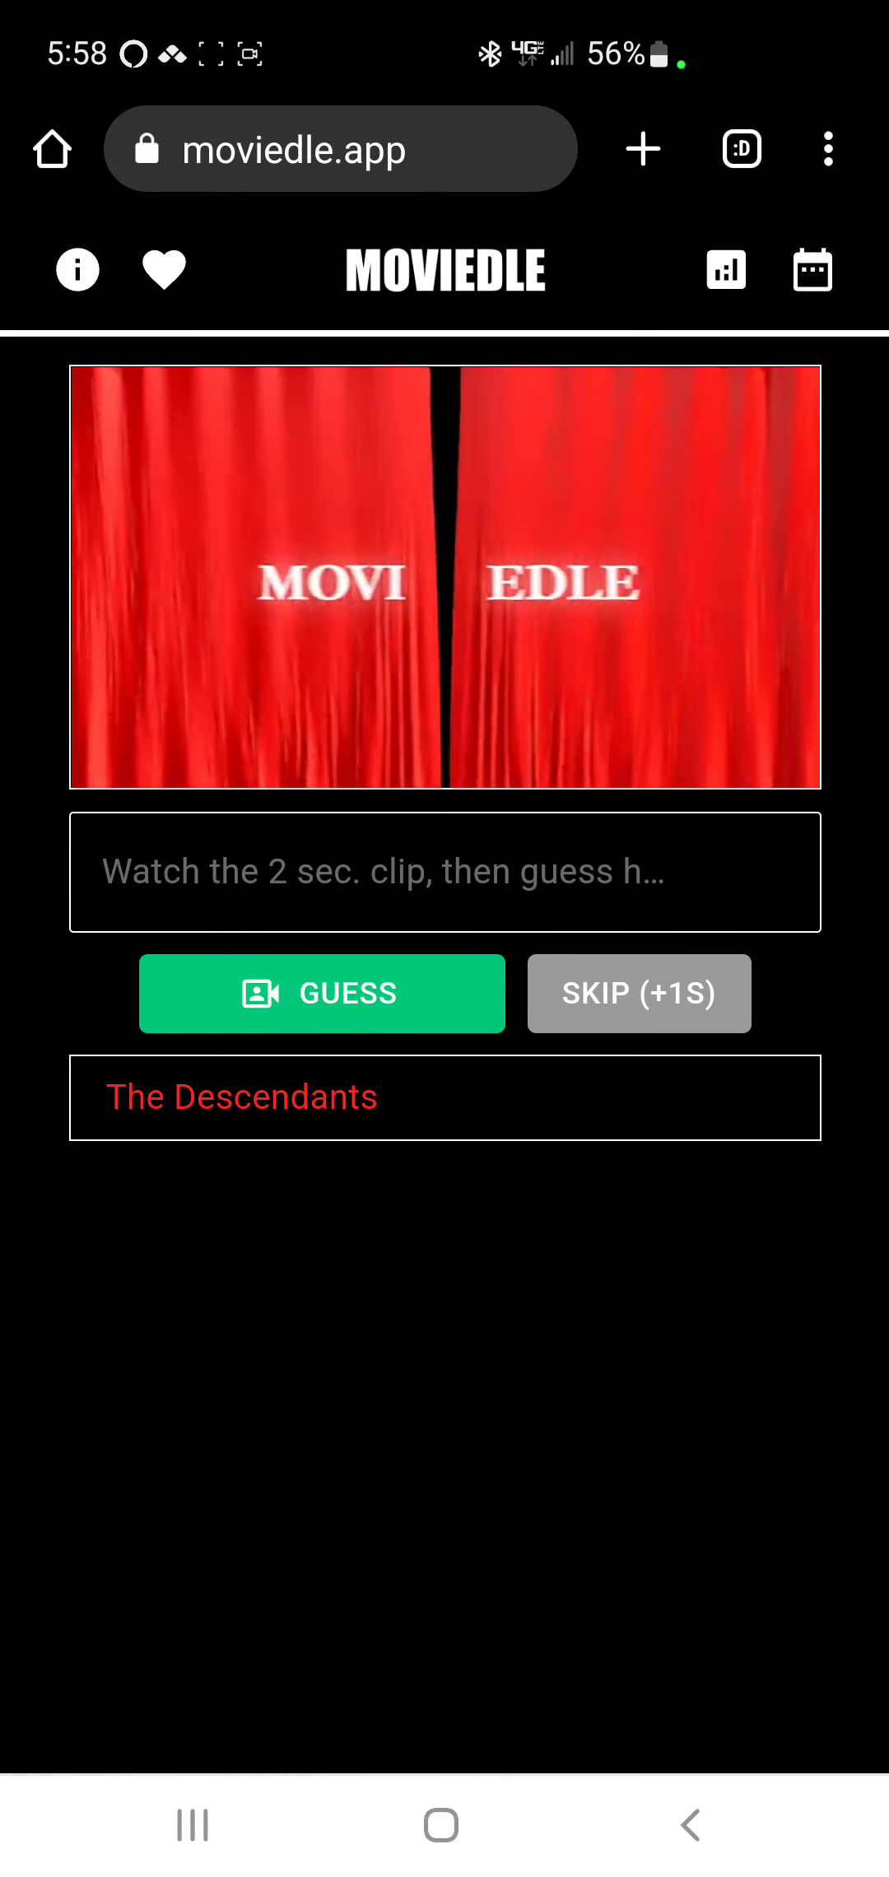
pyautogui.click(381, 879)
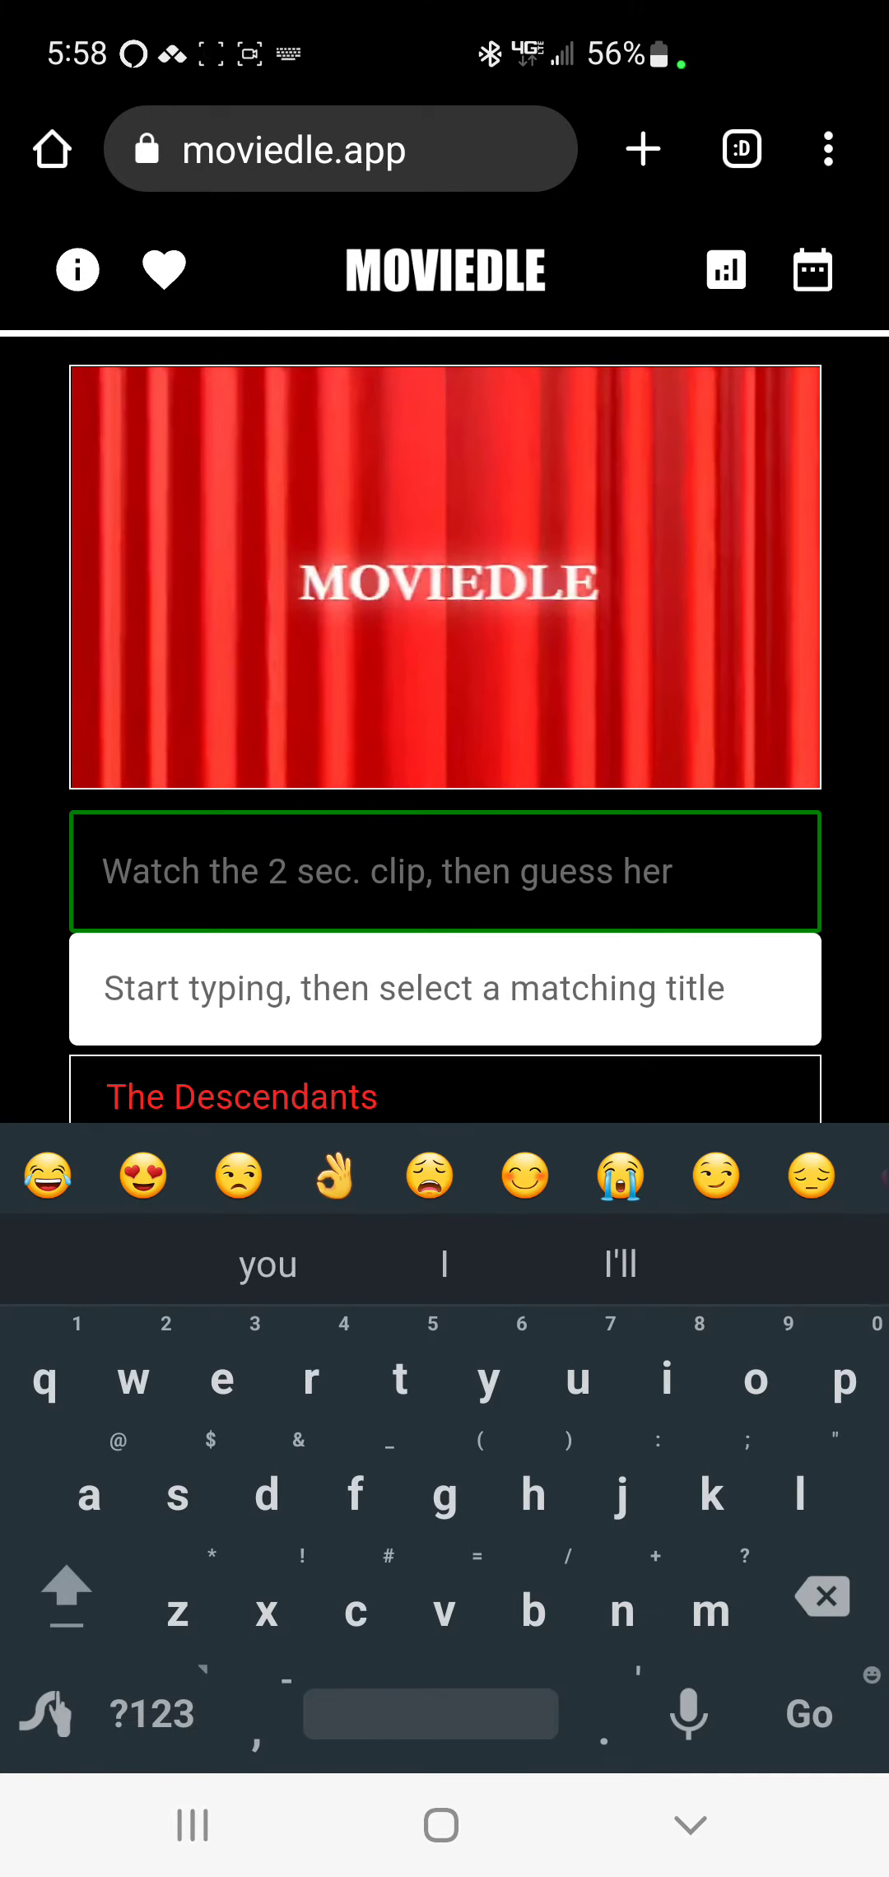
pyautogui.write('mama')
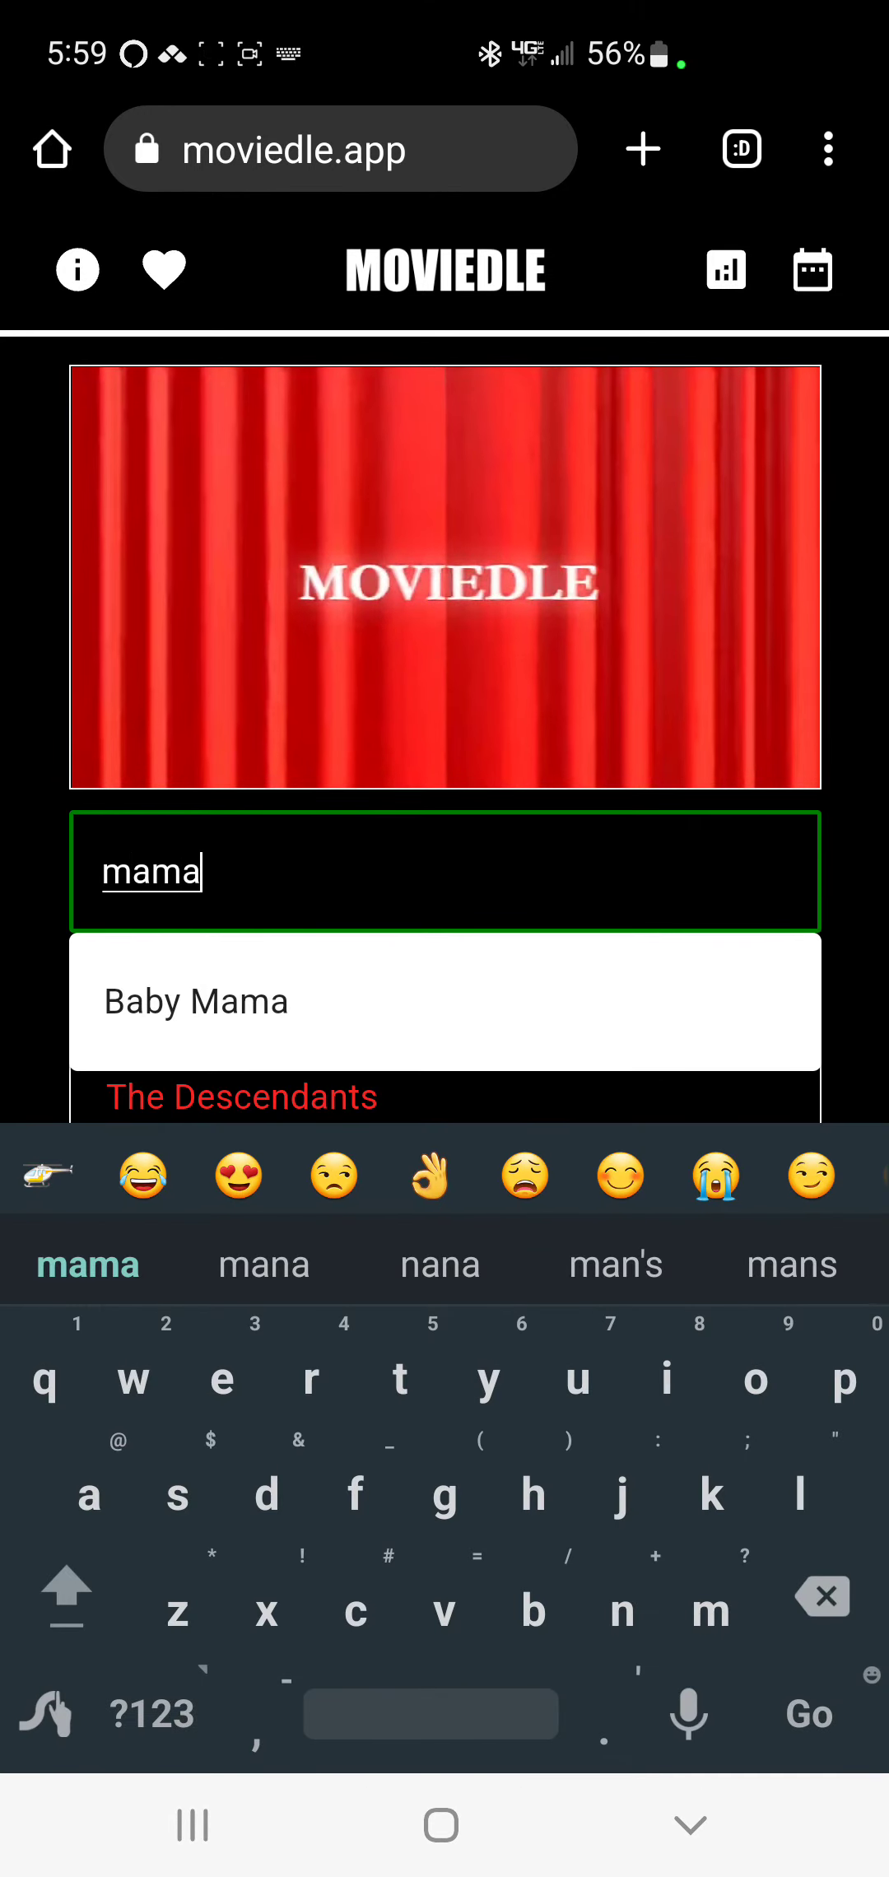
pyautogui.press('BackSpace')
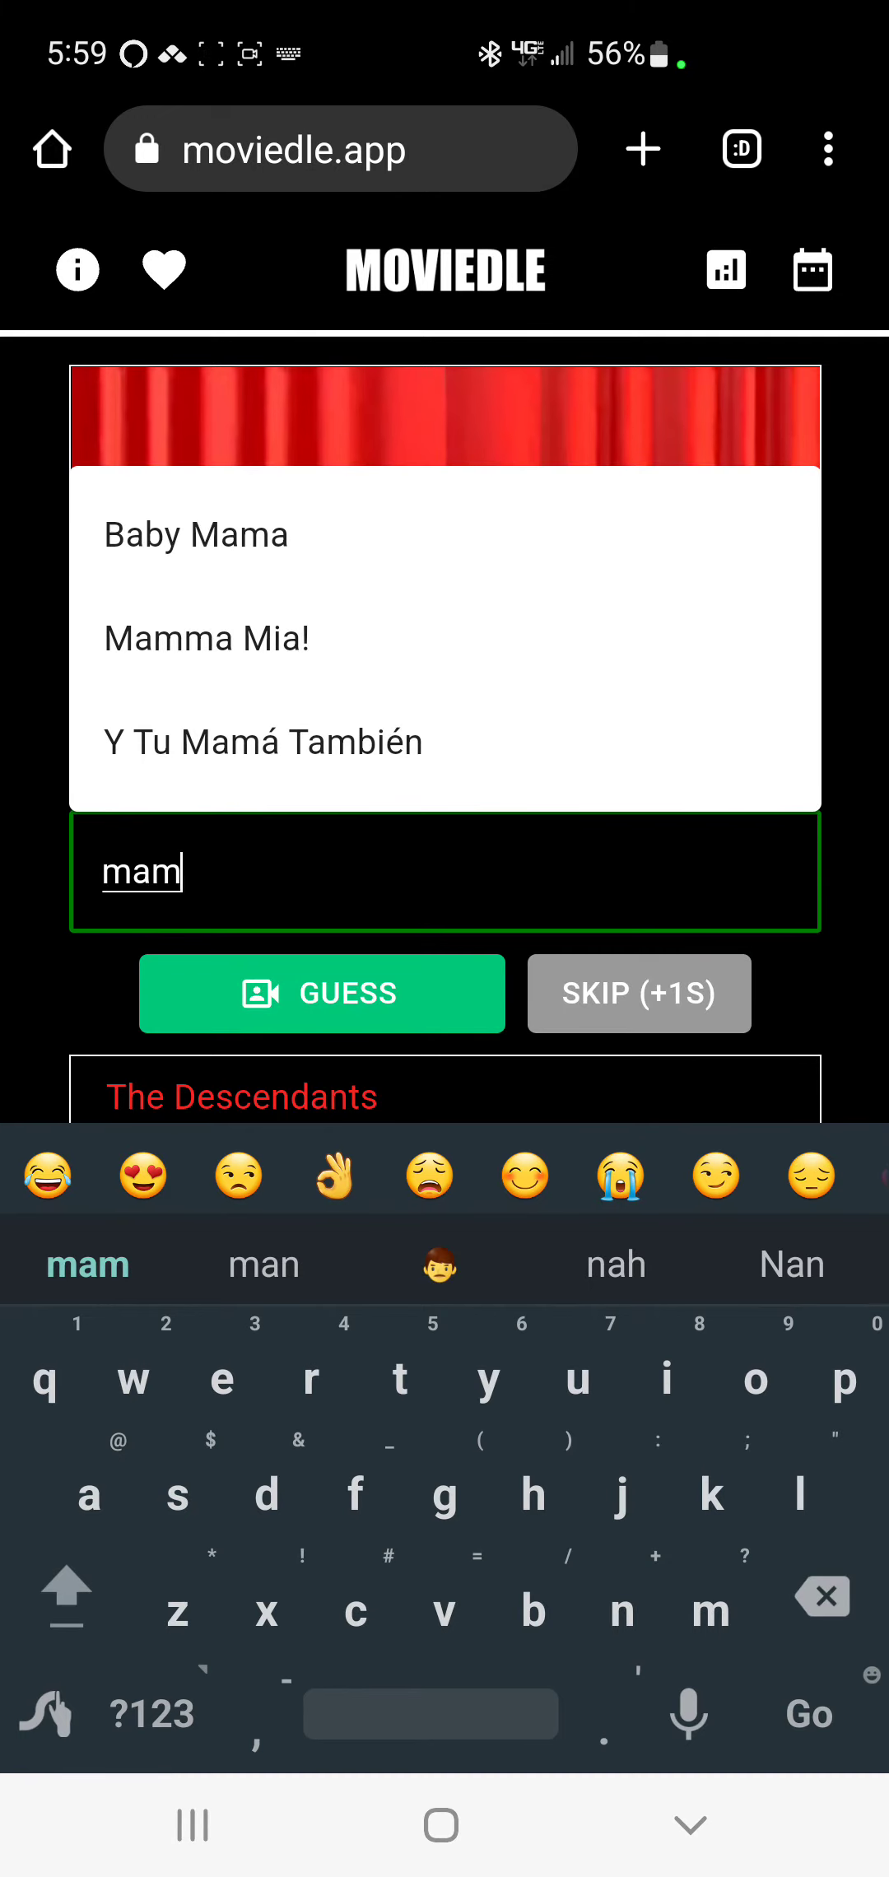
pyautogui.click(206, 638)
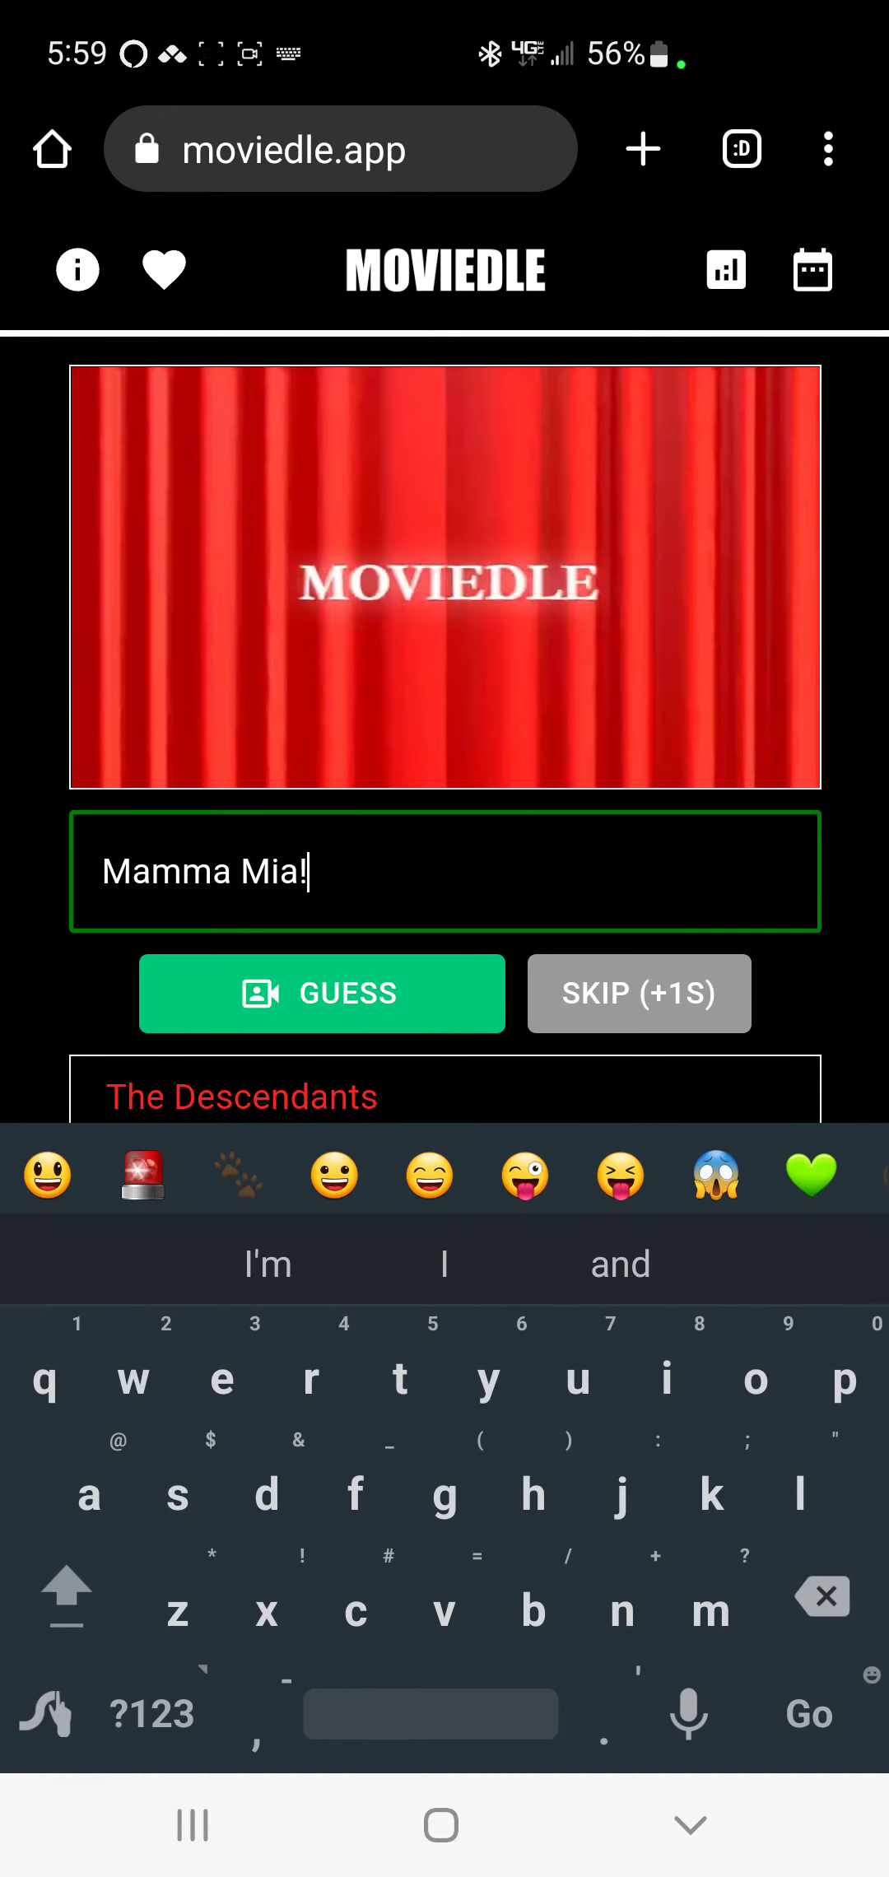
pyautogui.click(415, 986)
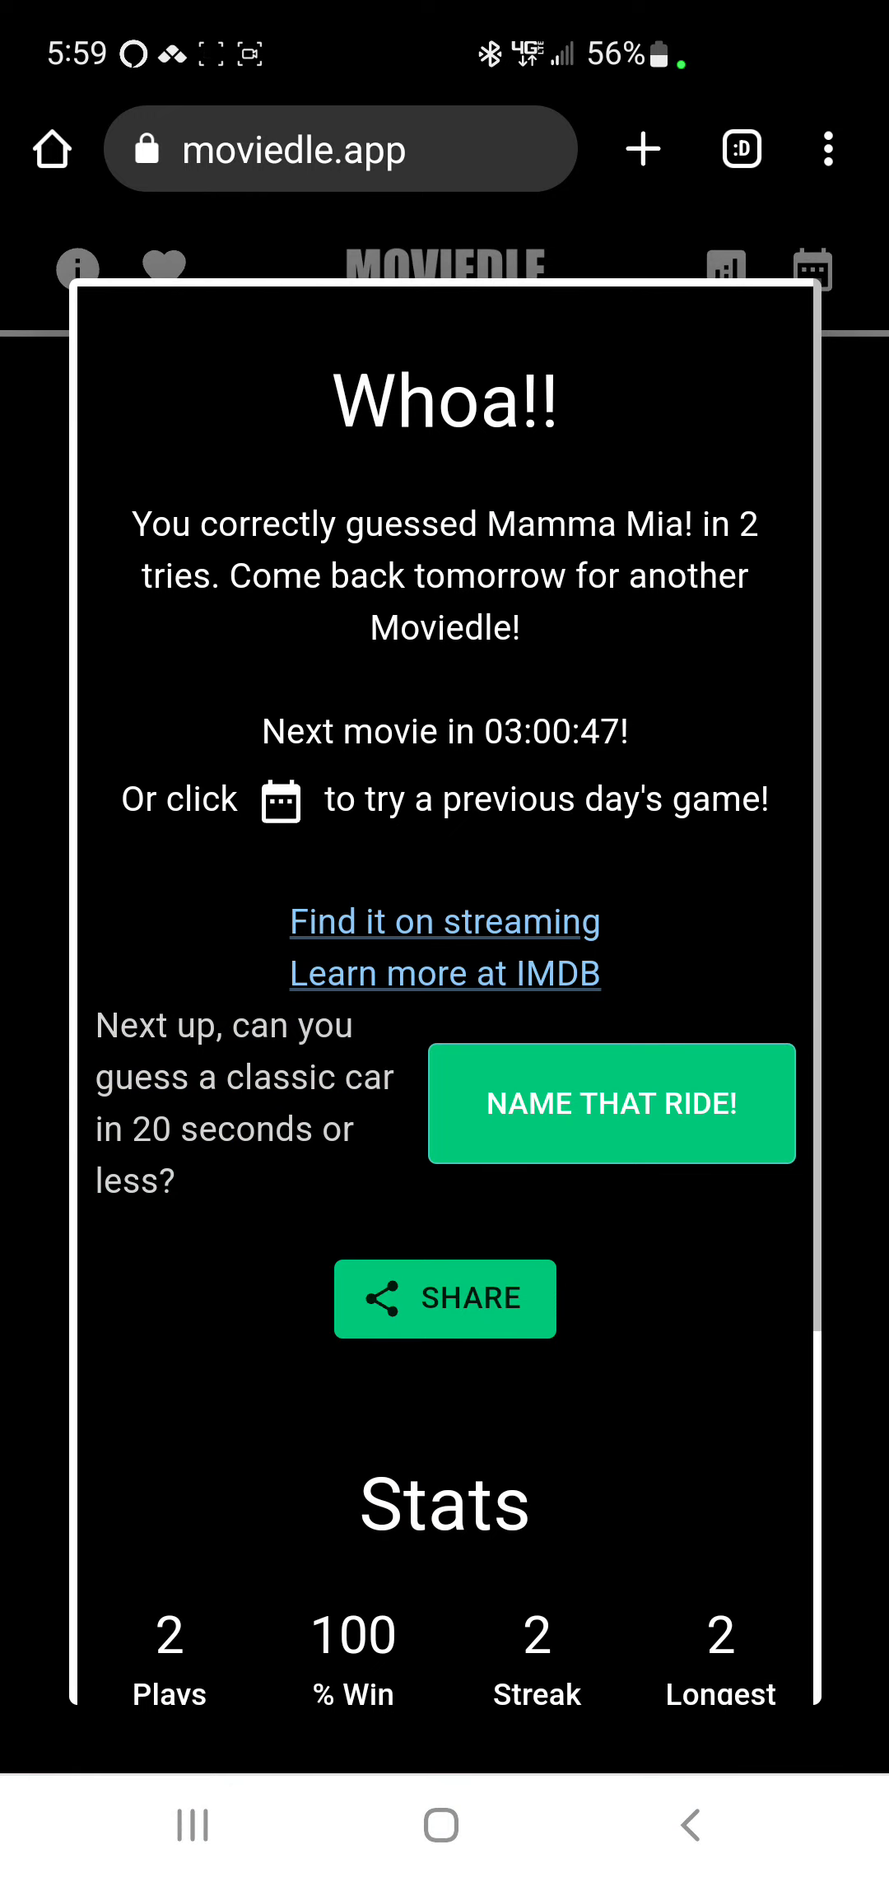
pyautogui.scroll(-4, 719, 1173)
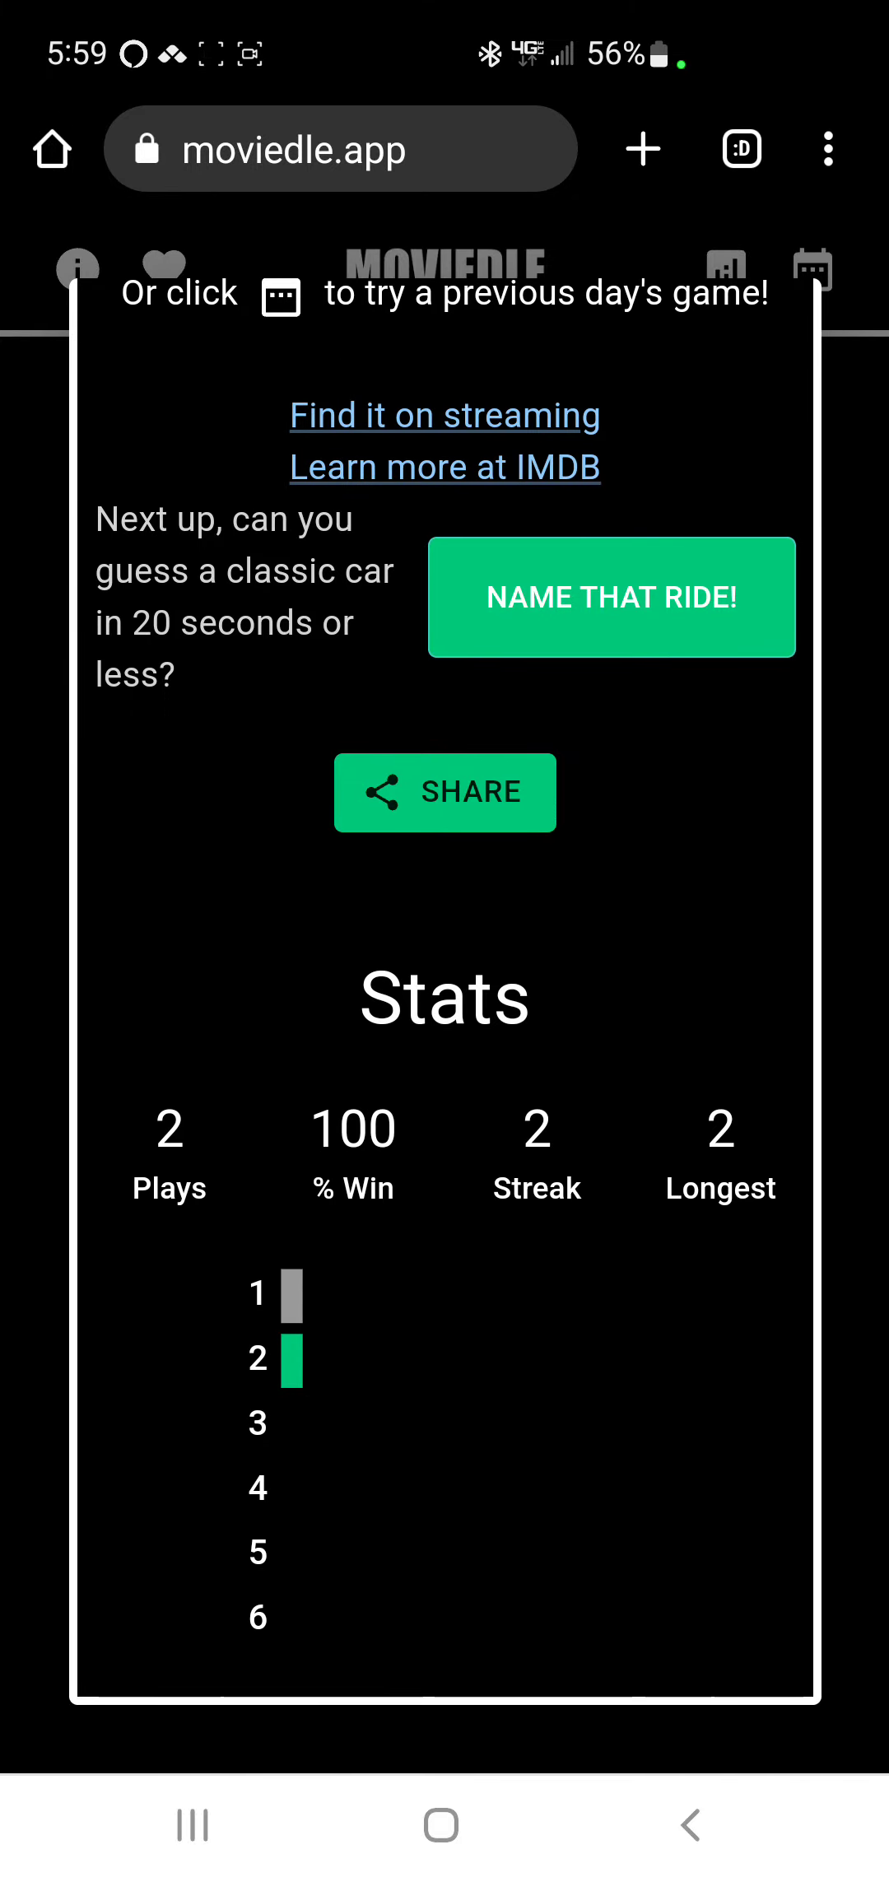
pyautogui.scroll(4, 617, 924)
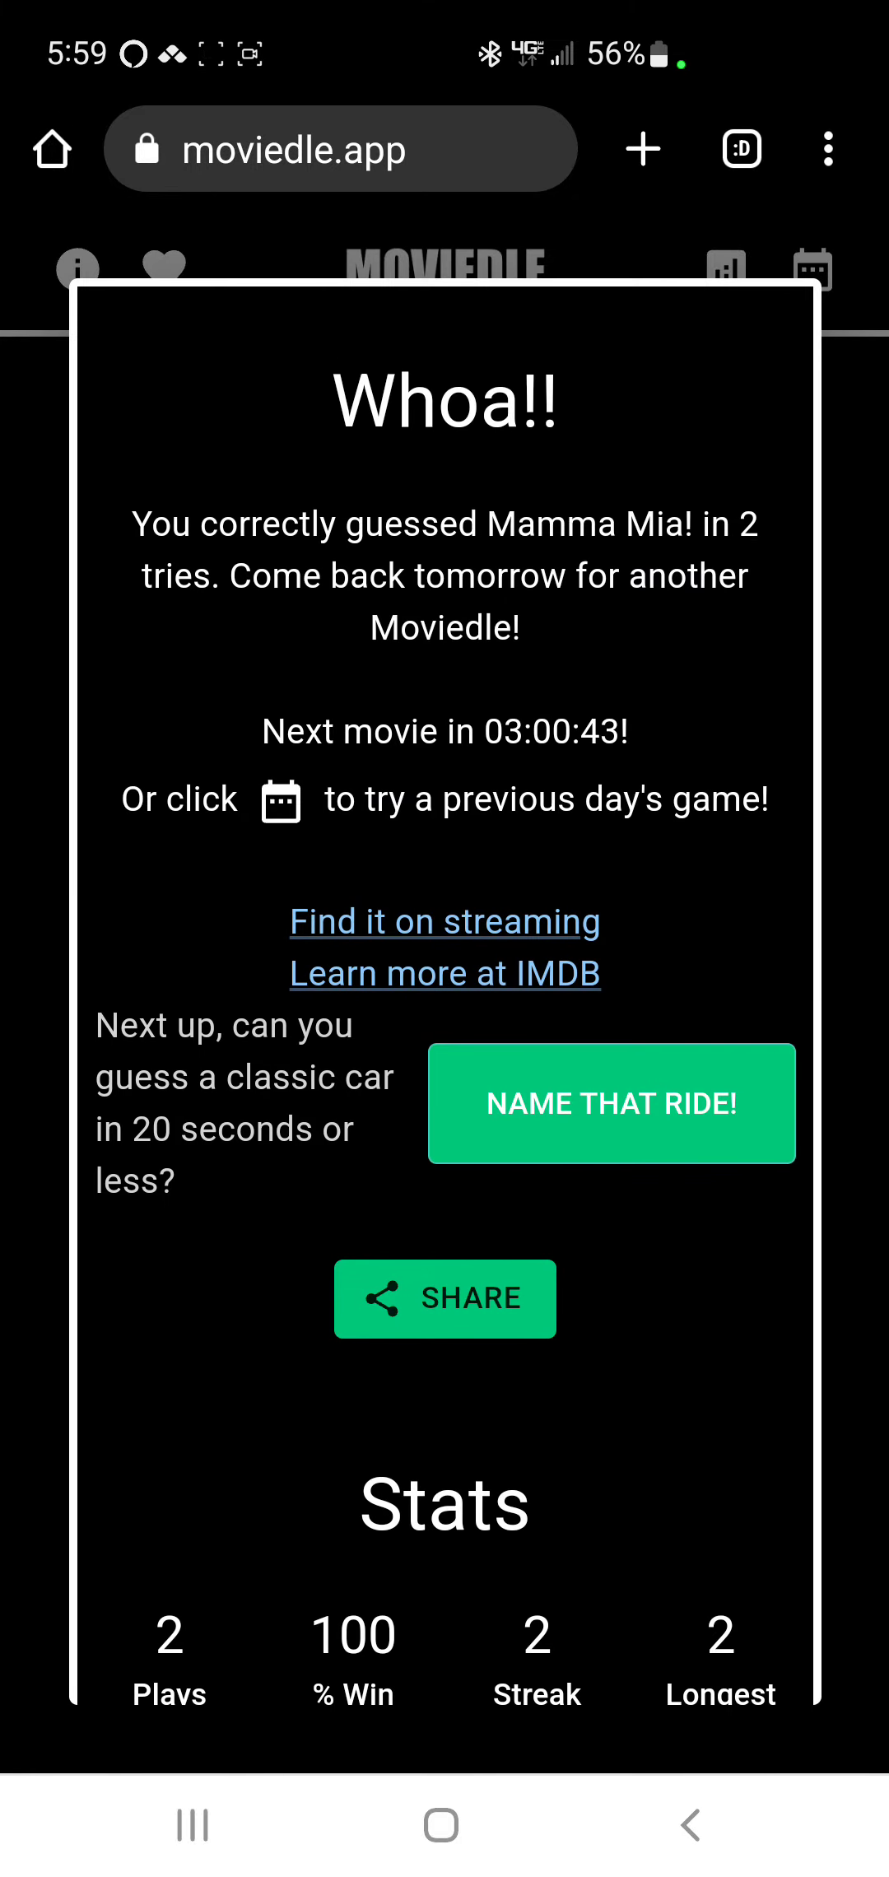